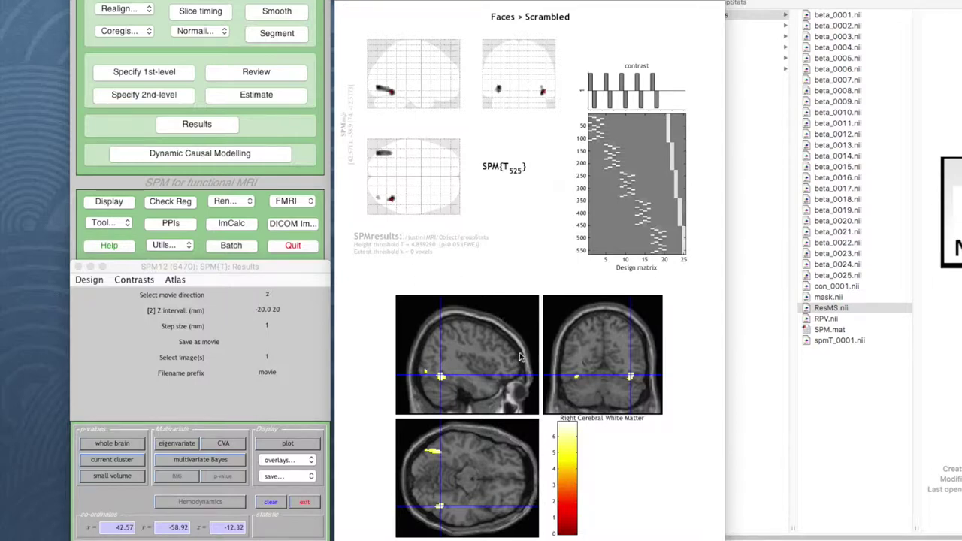
Go to the global maximum of the Faces > Scrambled contrast and zoom the section views to 80x80 mm.
right_click(517, 84)
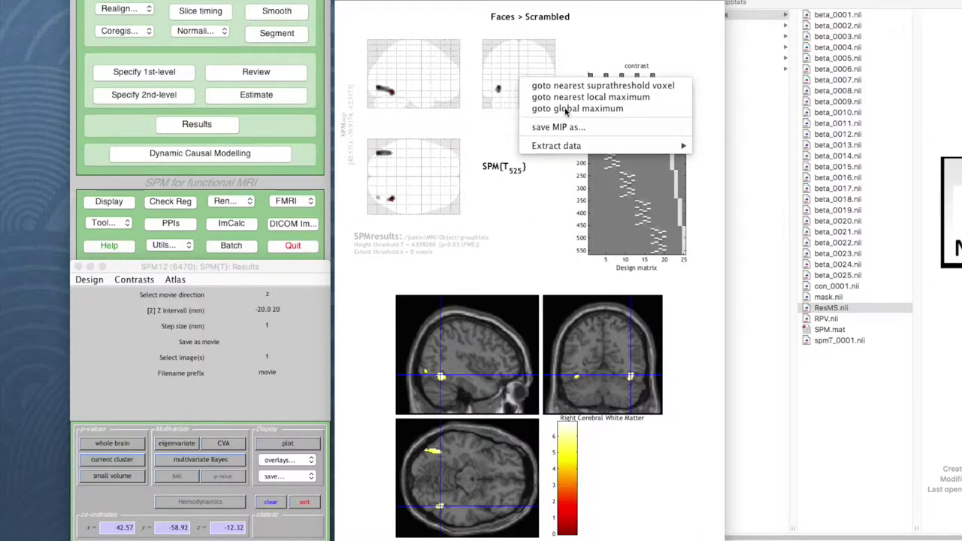
click(566, 110)
right_click(493, 347)
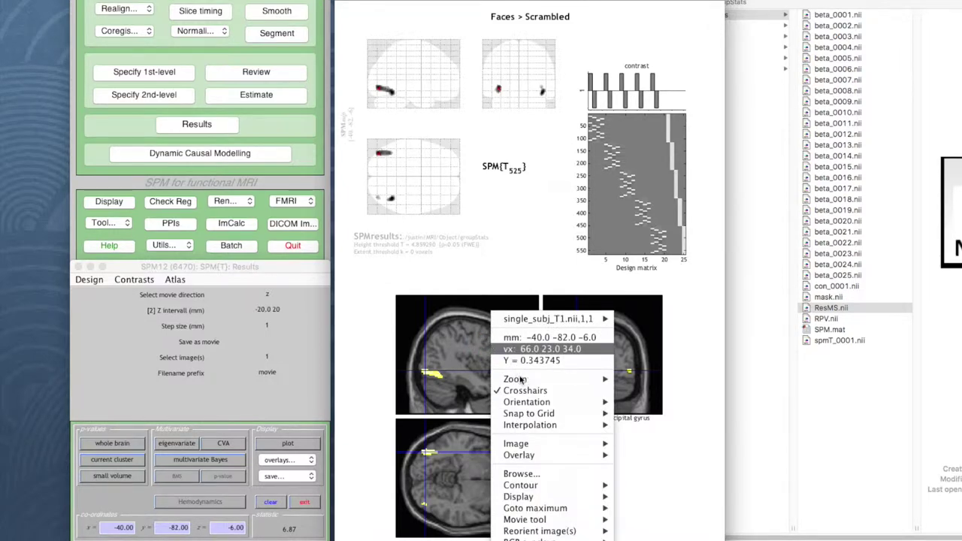
mouse_move(517, 379)
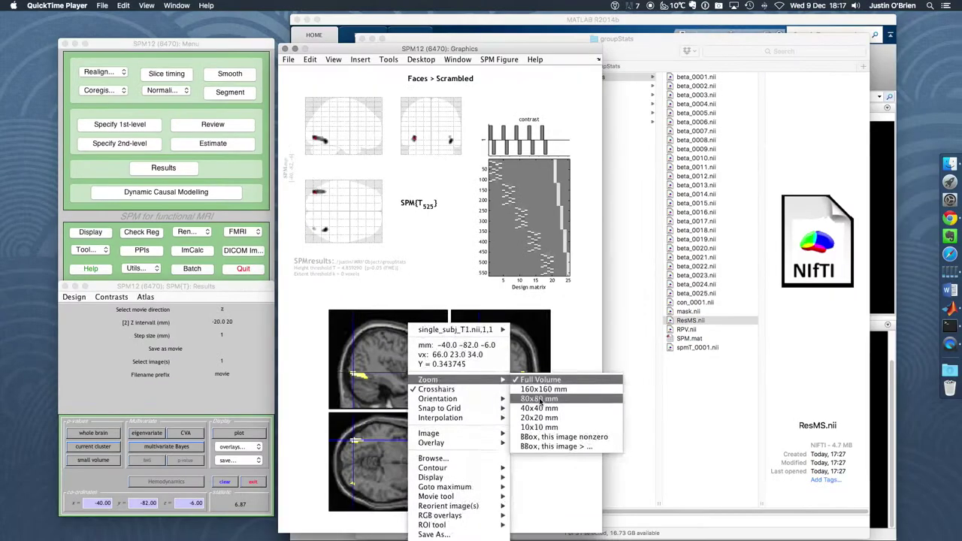
click(649, 402)
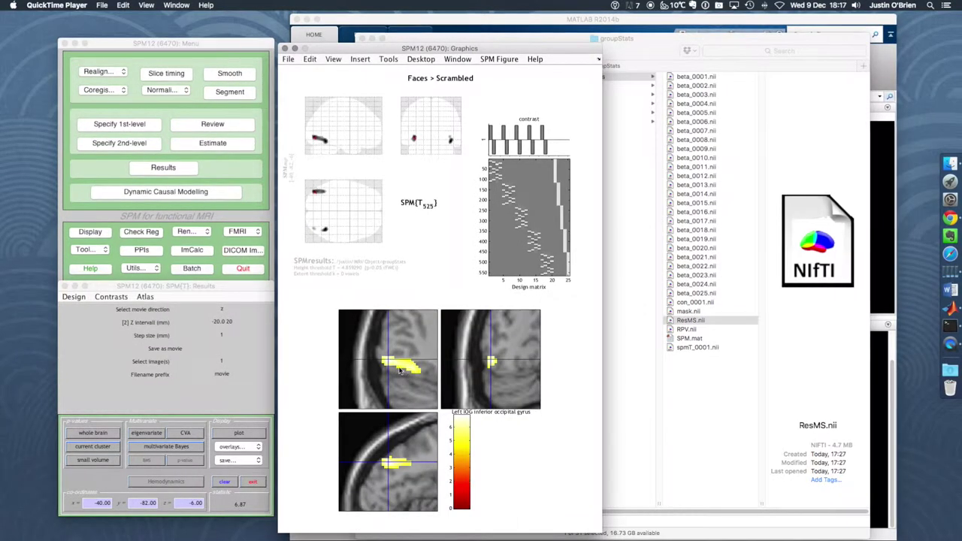
Try NN interpolation on the section images and restore Sinc interpolation.
right_click(422, 354)
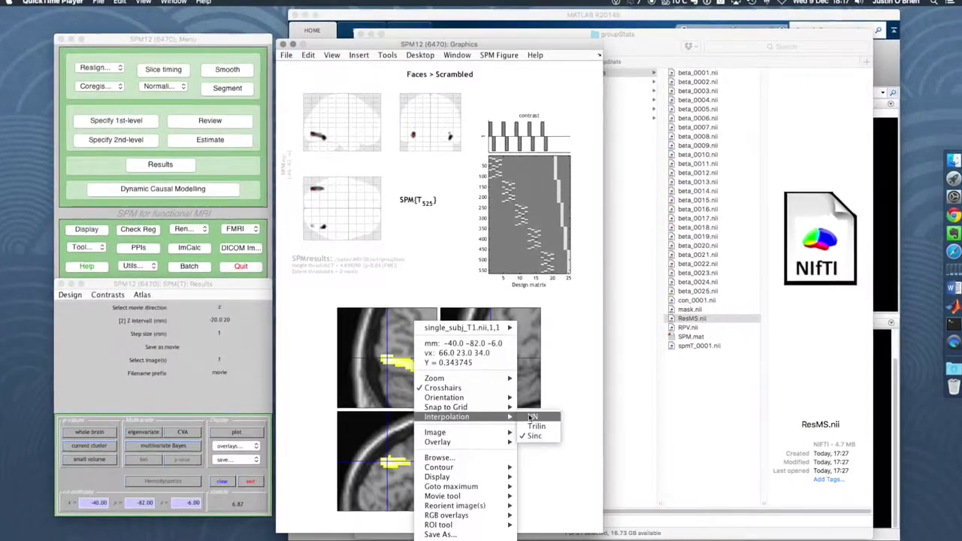
click(532, 417)
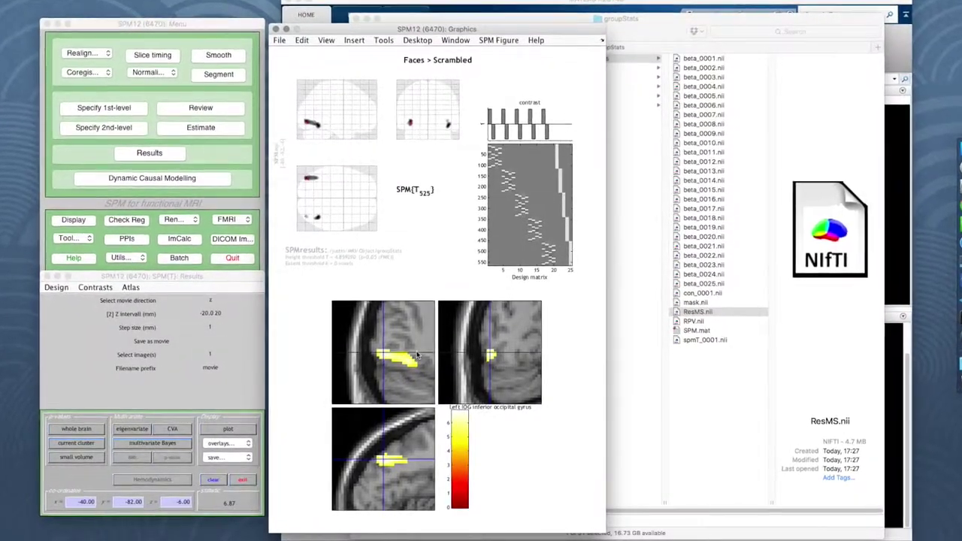
right_click(405, 315)
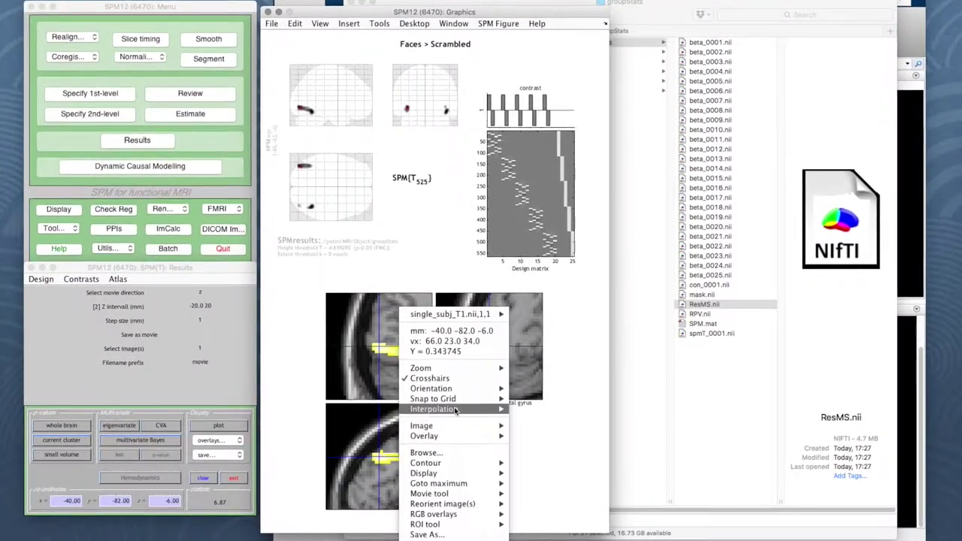
mouse_move(489, 410)
click(526, 428)
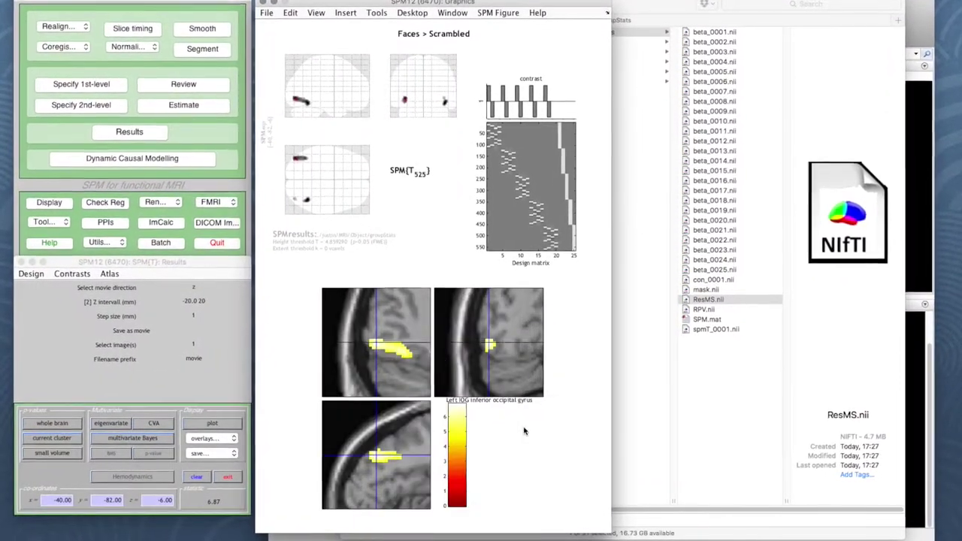
right_click(415, 338)
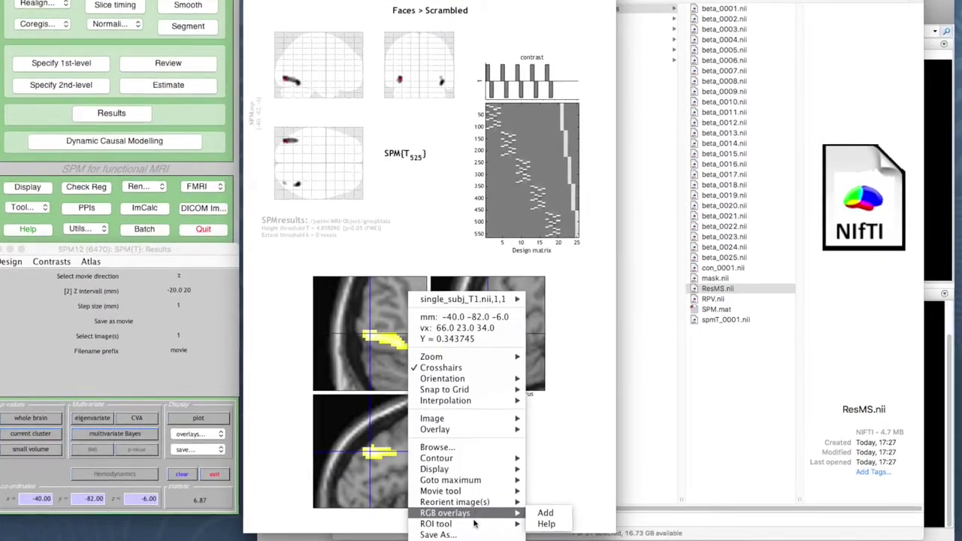
mouse_move(477, 524)
mouse_move(466, 468)
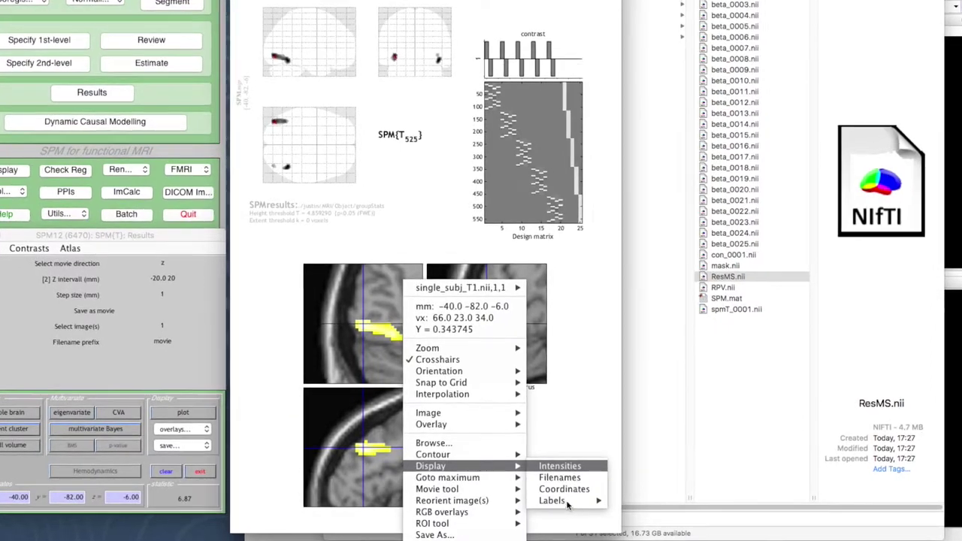
mouse_move(565, 503)
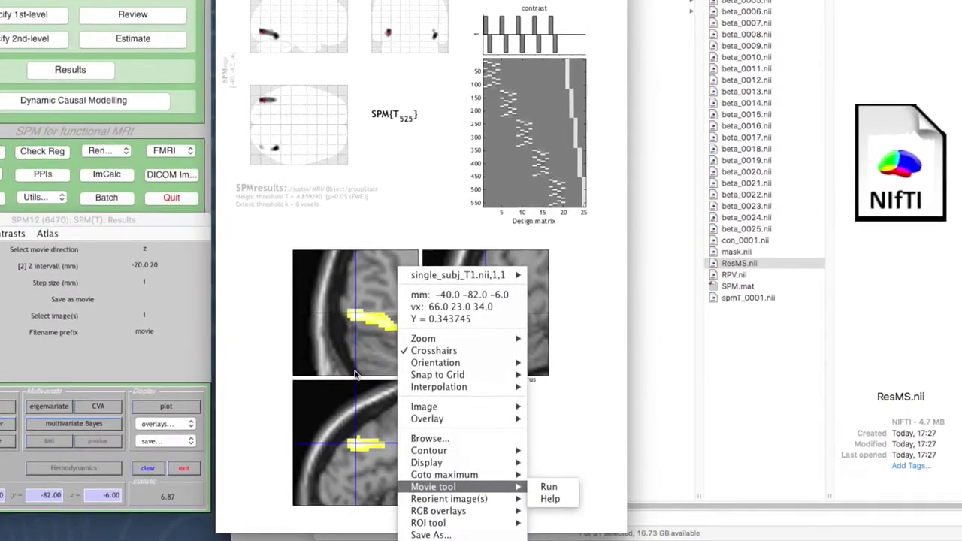
Examine the atlas region labels at several points in and below the left occipital cluster, and select the Neuromorphometrics atlas.
click(365, 341)
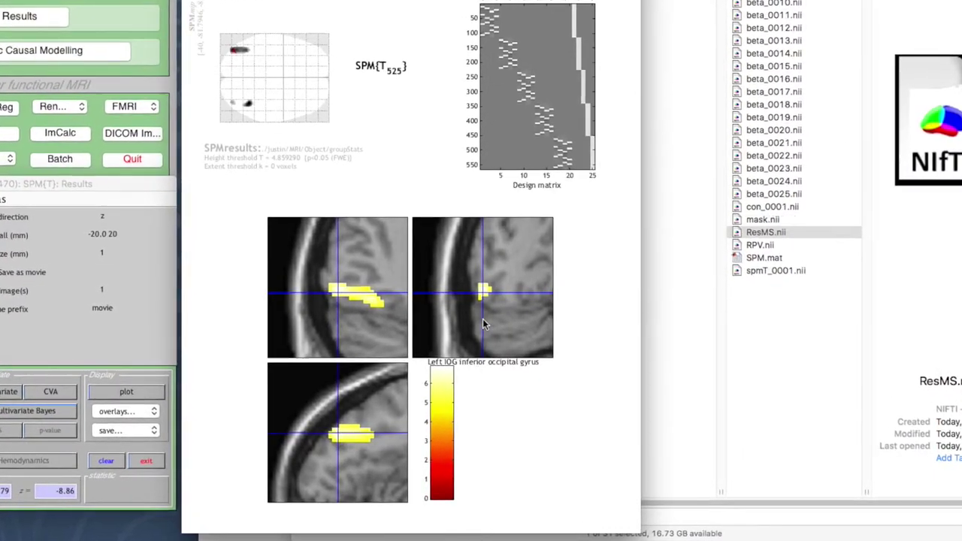
click(358, 302)
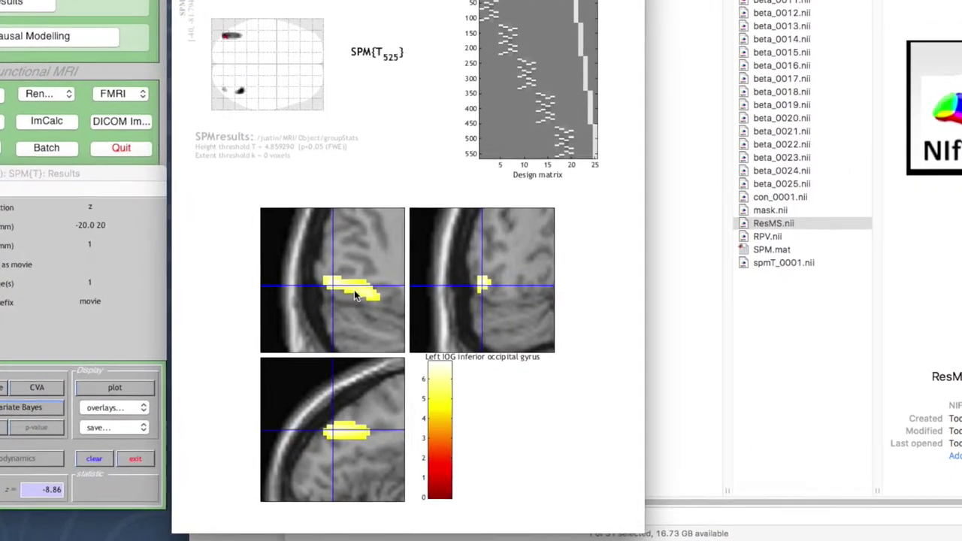
click(368, 306)
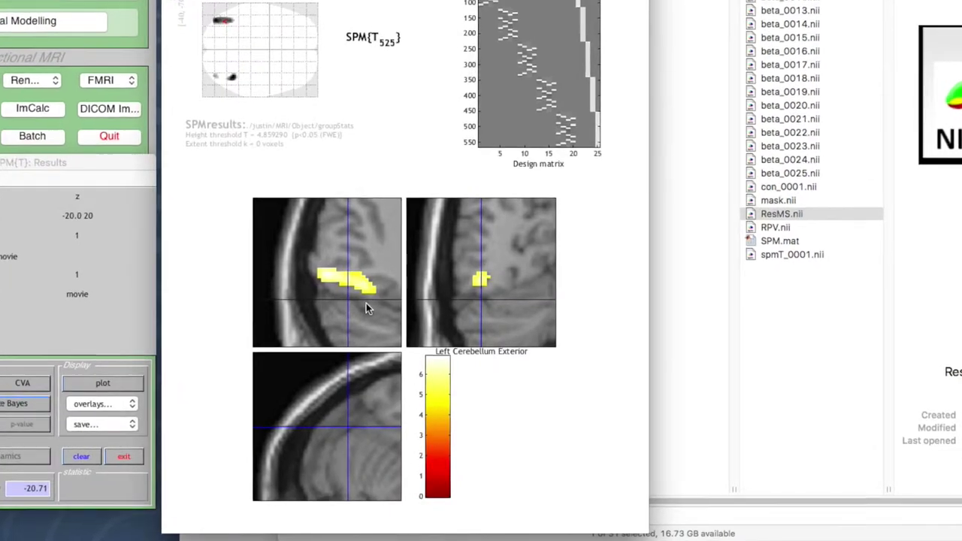
click(348, 317)
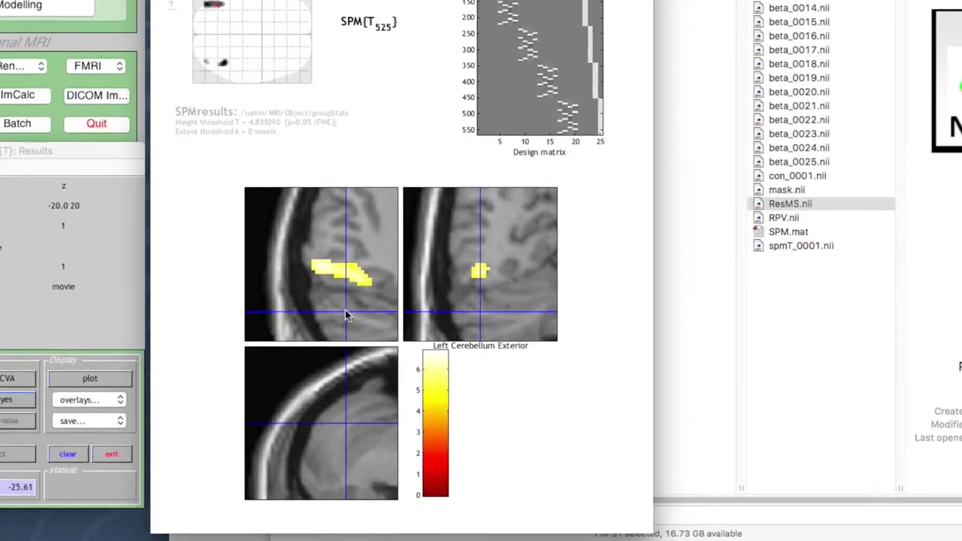
click(364, 322)
click(368, 301)
click(344, 294)
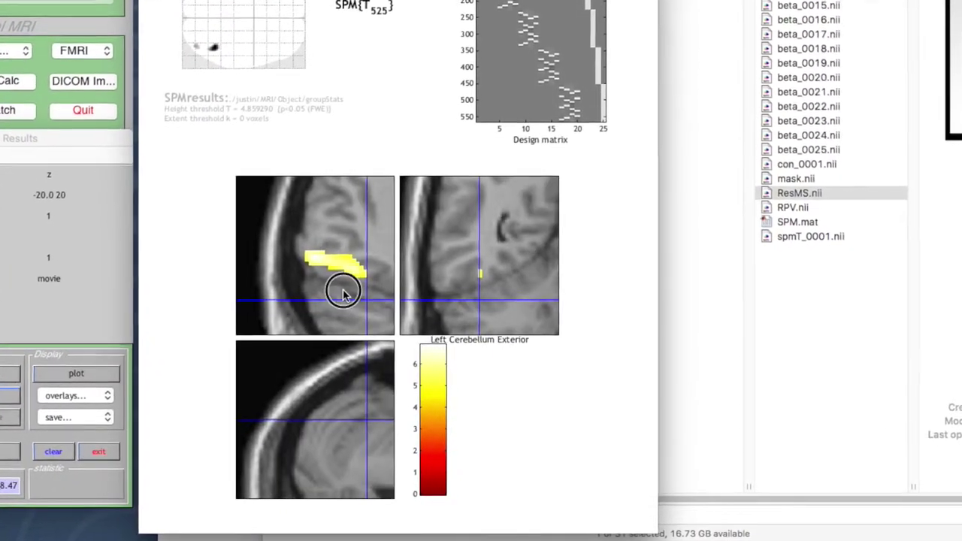
click(326, 260)
click(311, 254)
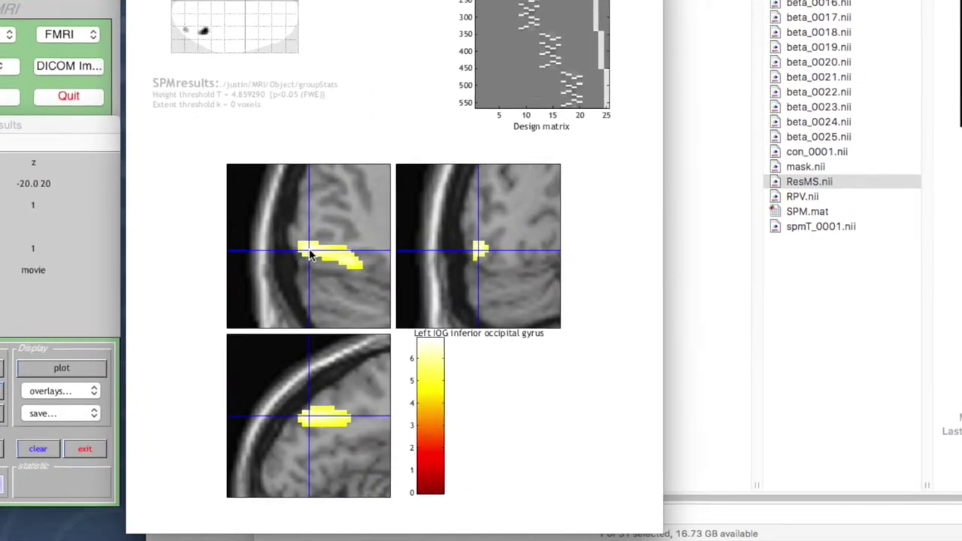
click(34, 162)
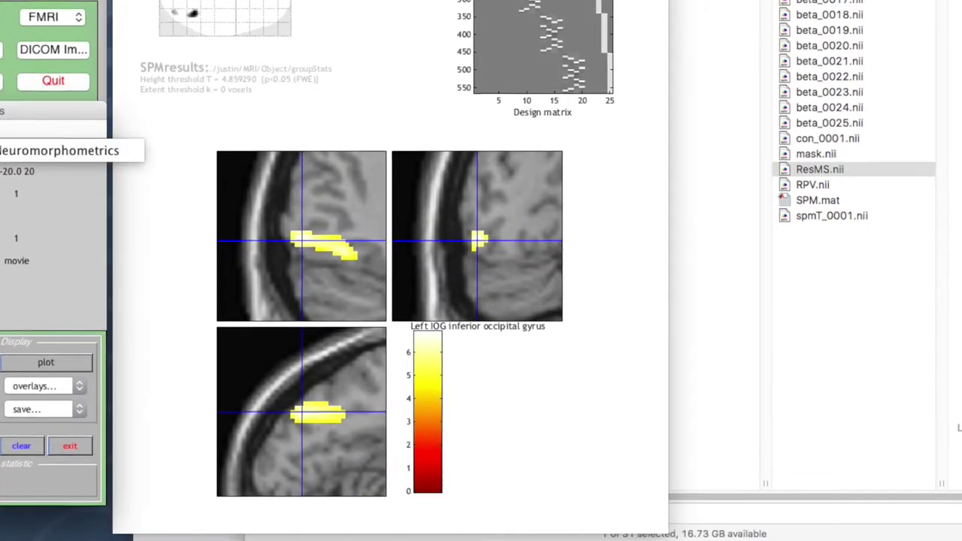
click(22, 150)
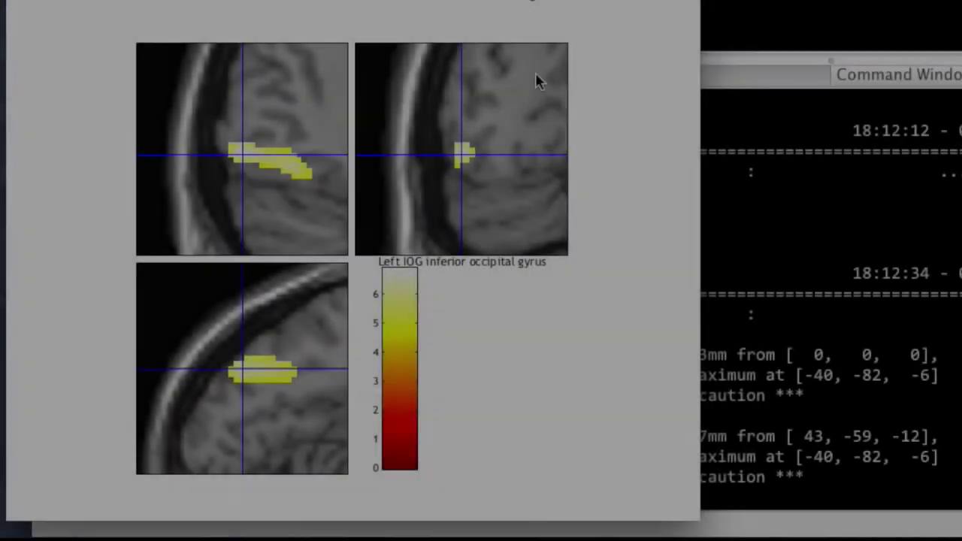
right_click(541, 76)
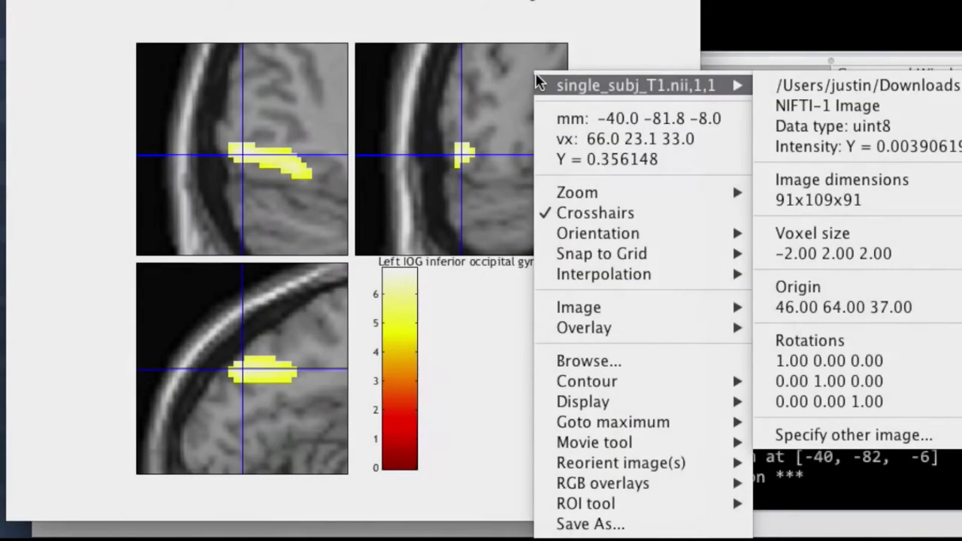
mouse_move(645, 236)
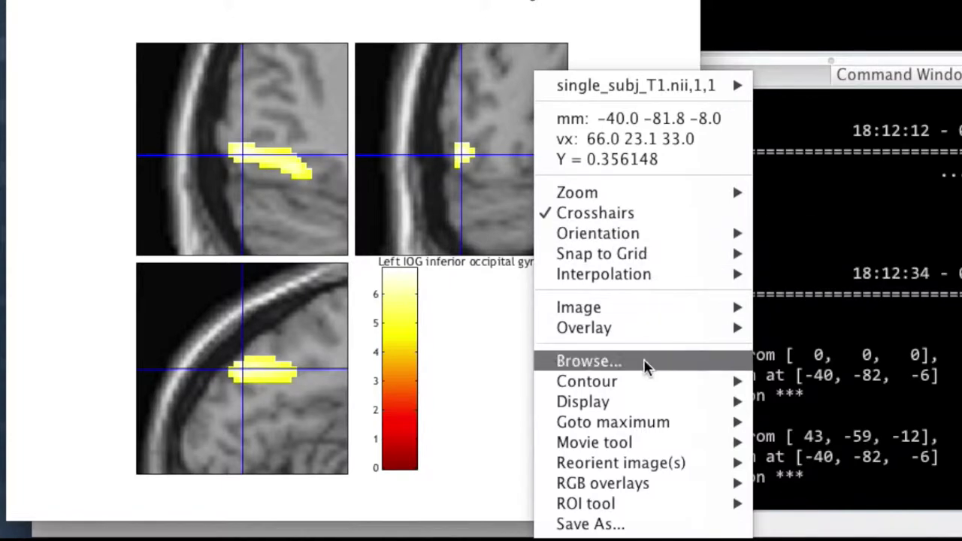
mouse_move(646, 430)
mouse_move(644, 450)
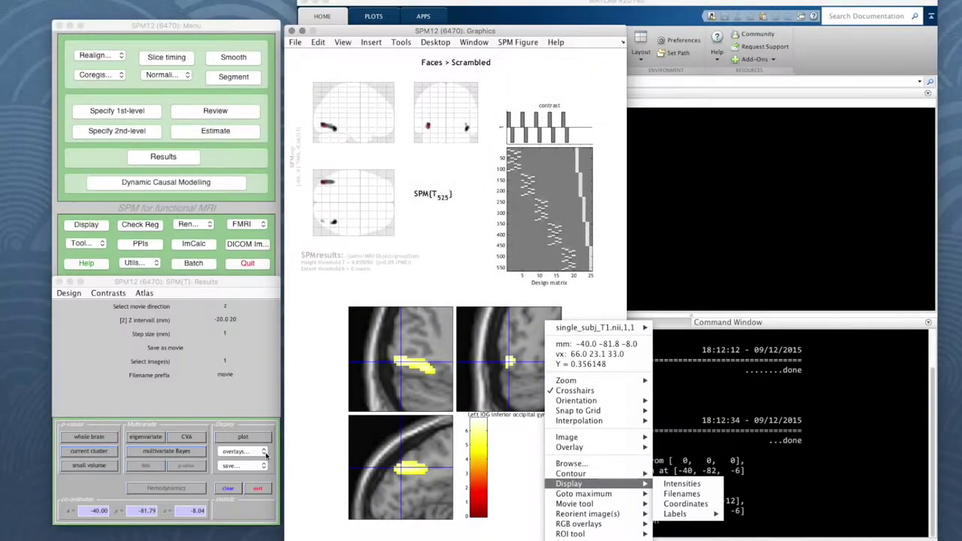
Start a montage overlay of the results and choose a background image from the spm12 canonical folder.
click(264, 453)
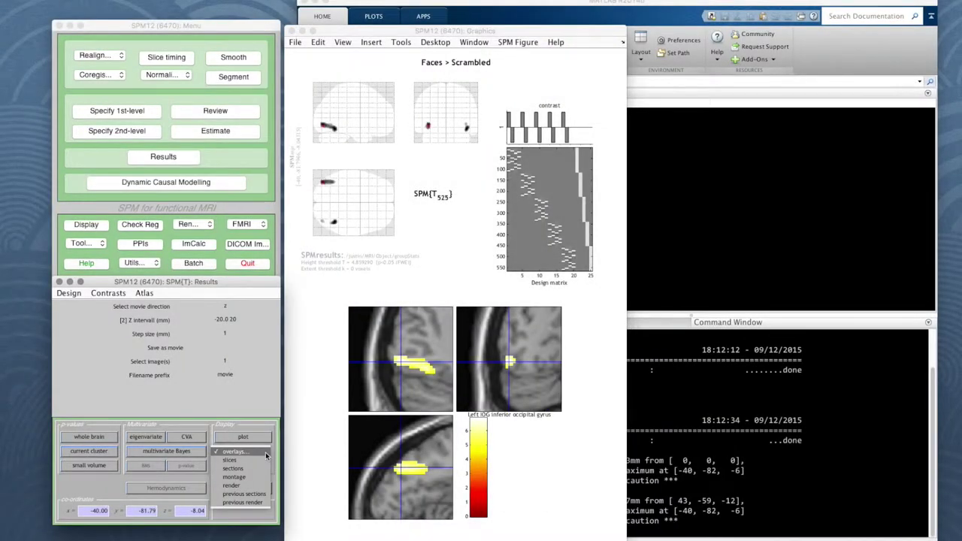
click(256, 485)
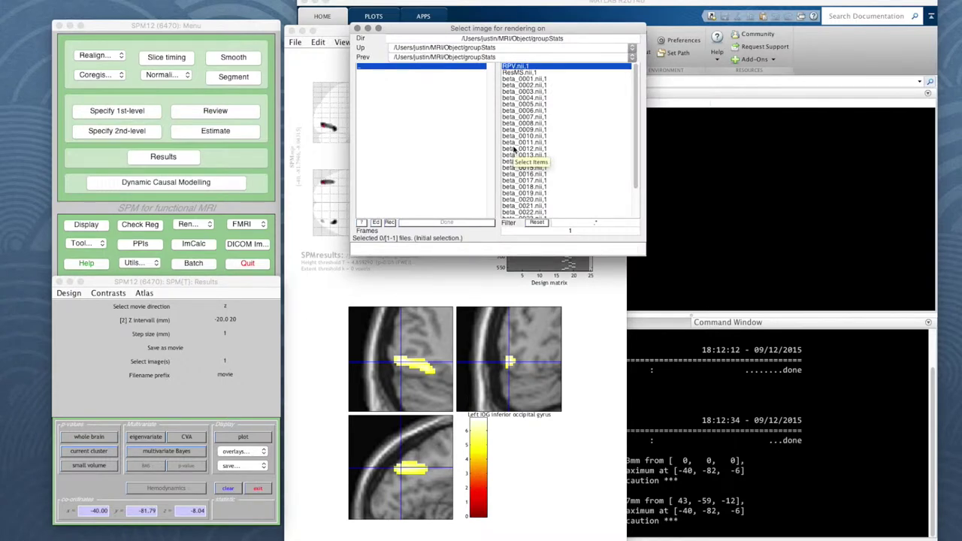
click(428, 57)
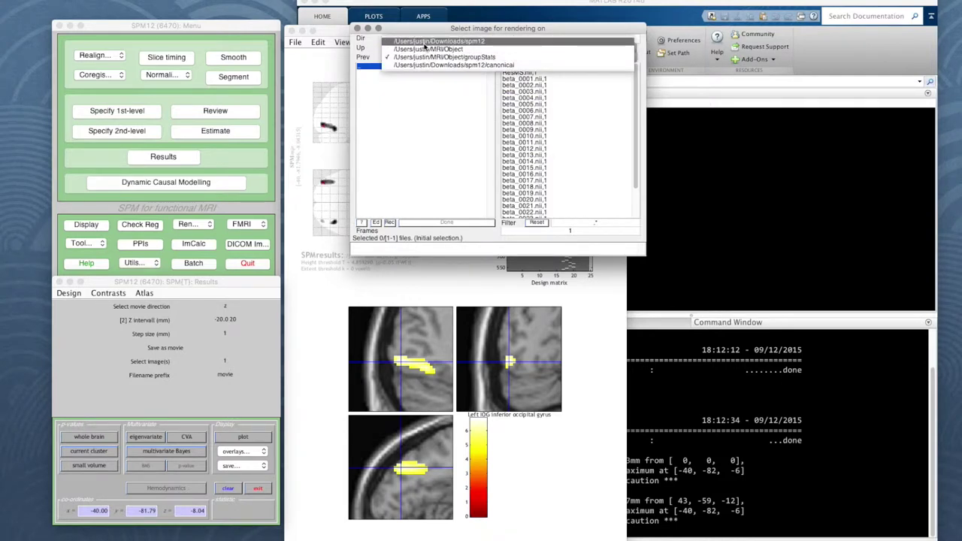
click(427, 60)
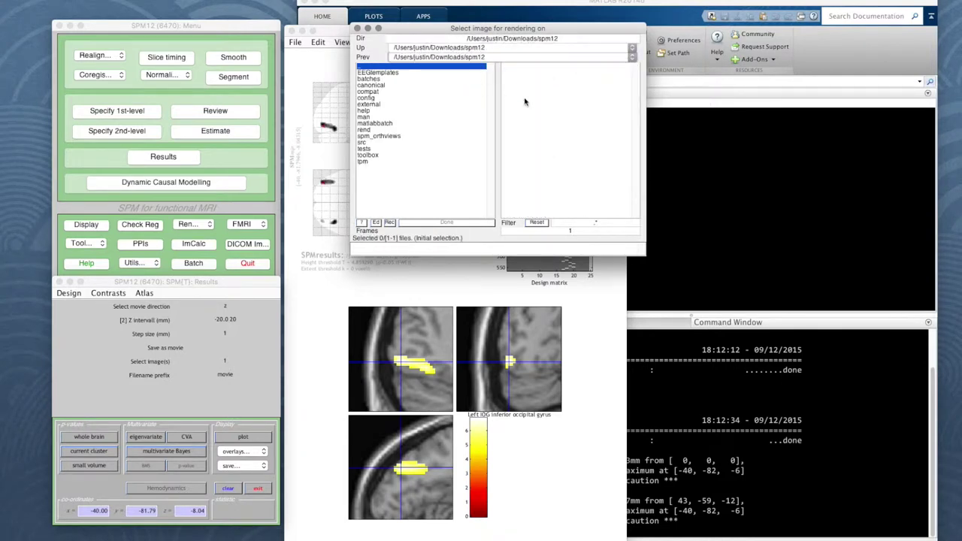
double_click(372, 86)
click(563, 97)
click(447, 222)
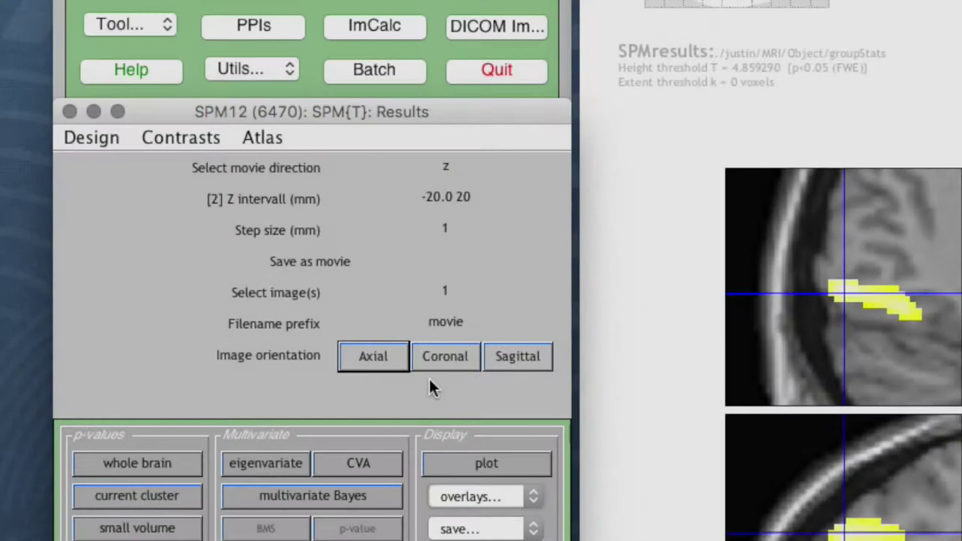
Set the montage to axial orientation with the slices to display at -20:2:4 mm.
click(379, 356)
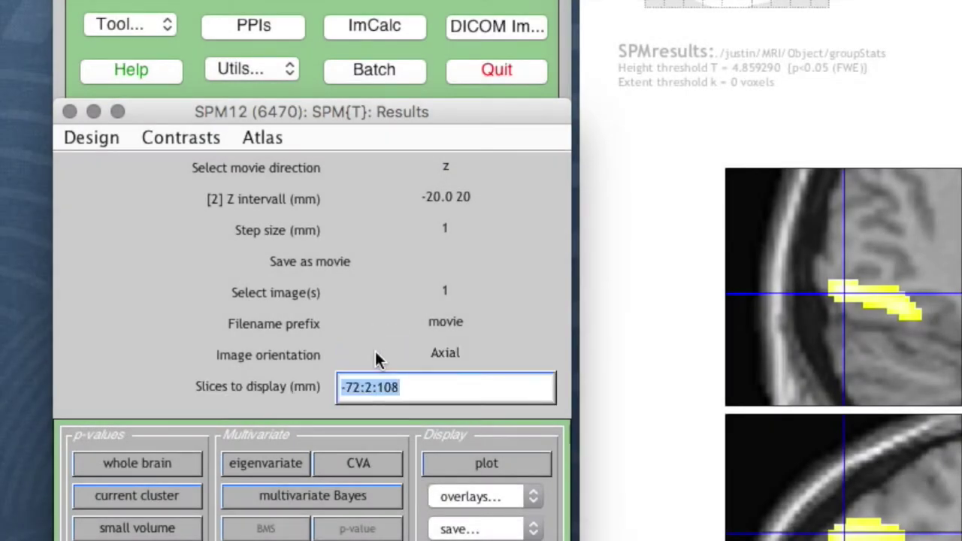
click(342, 388)
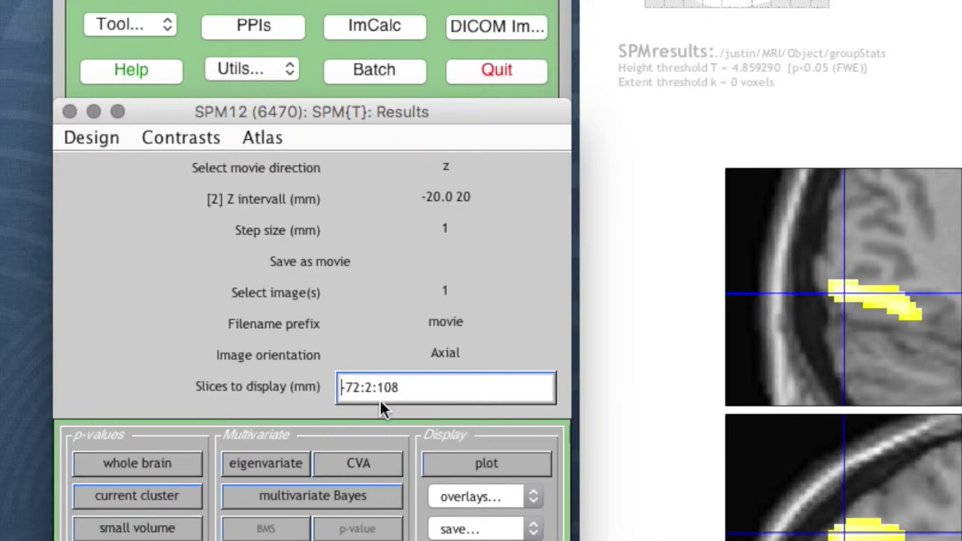
text(20)
key(Delete)
key(Delete)
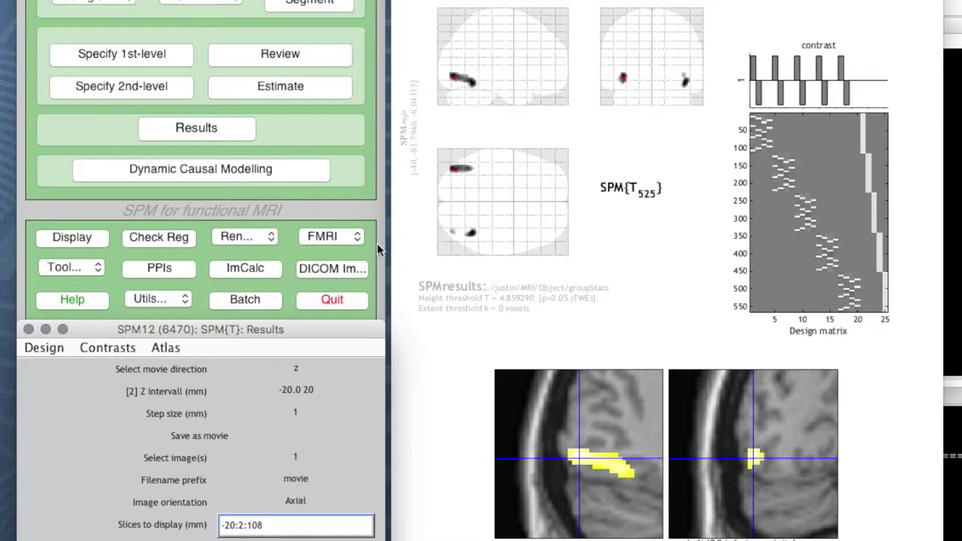
drag(239, 525, 289, 528)
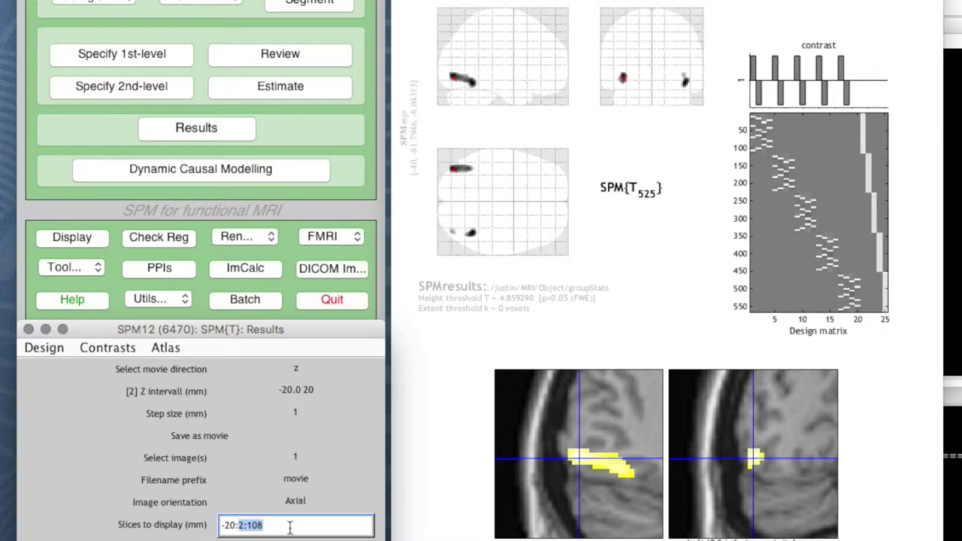
text(:4)
key(Return)
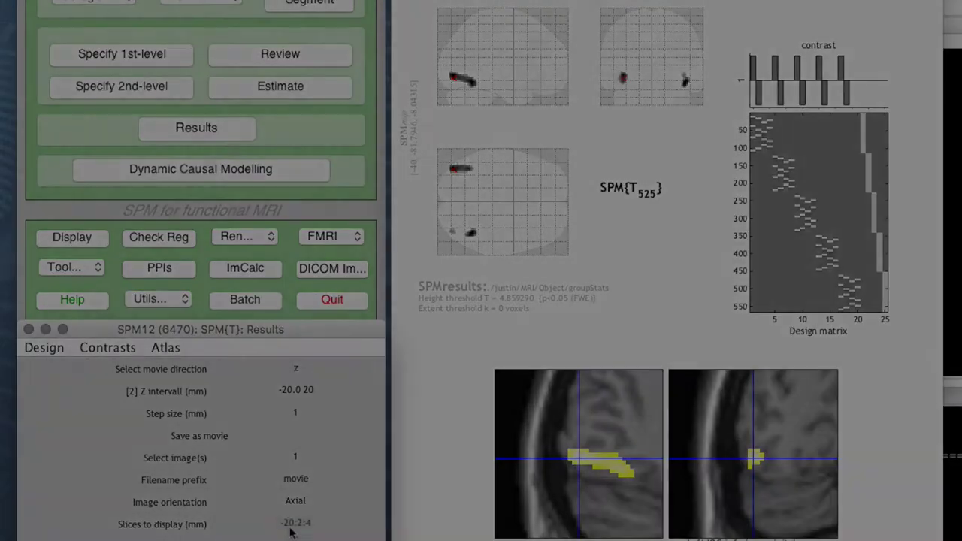